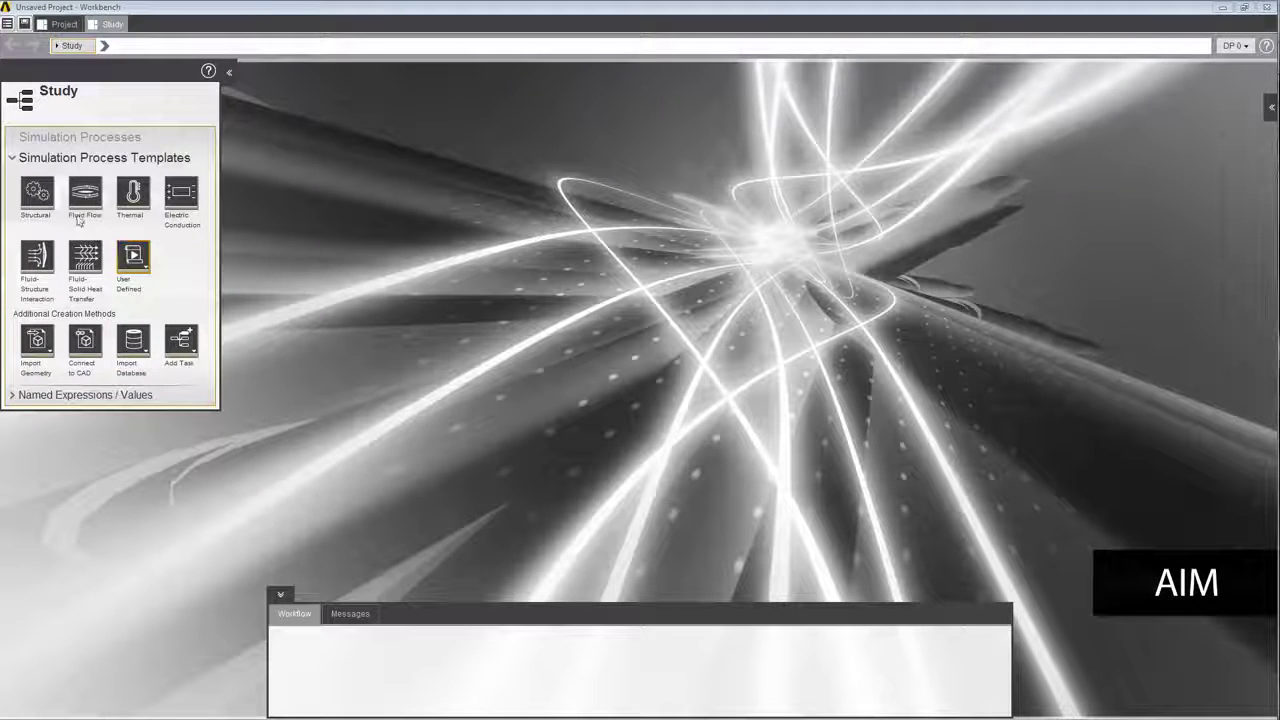
Start a Structural template simulation with Compute fatigue results checked and create the process.
click(37, 193)
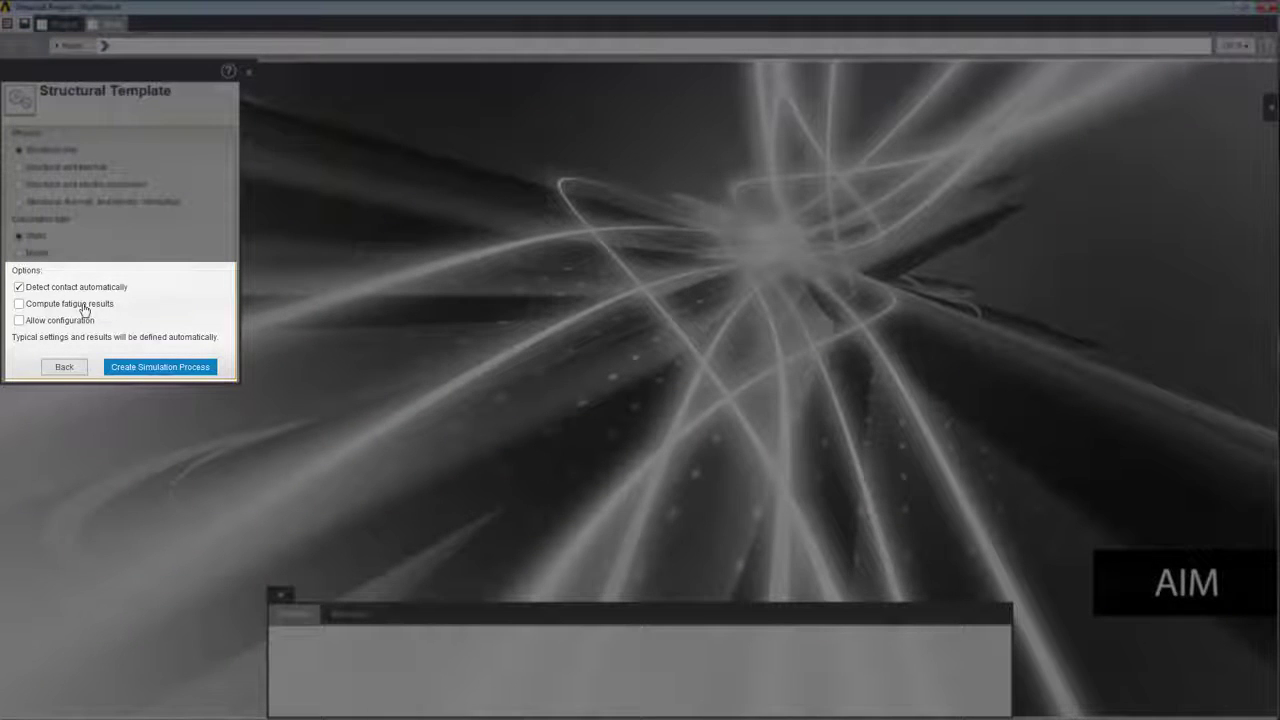
click(20, 305)
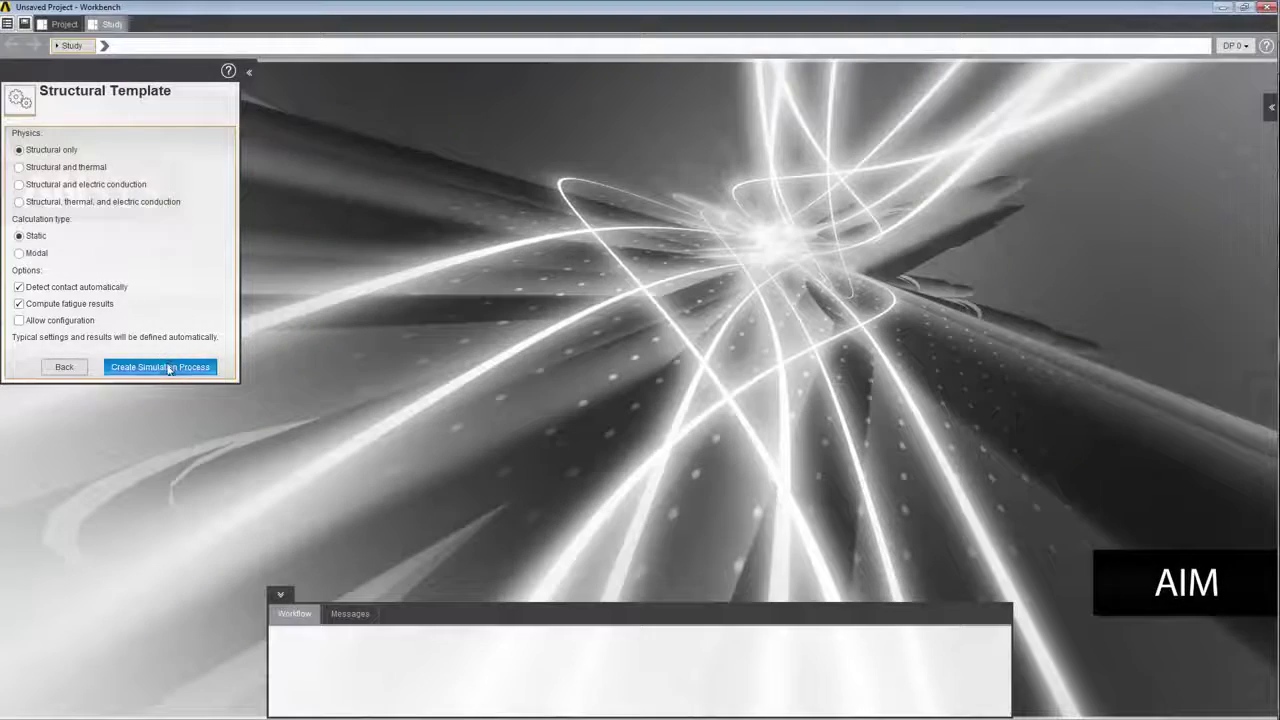
click(166, 368)
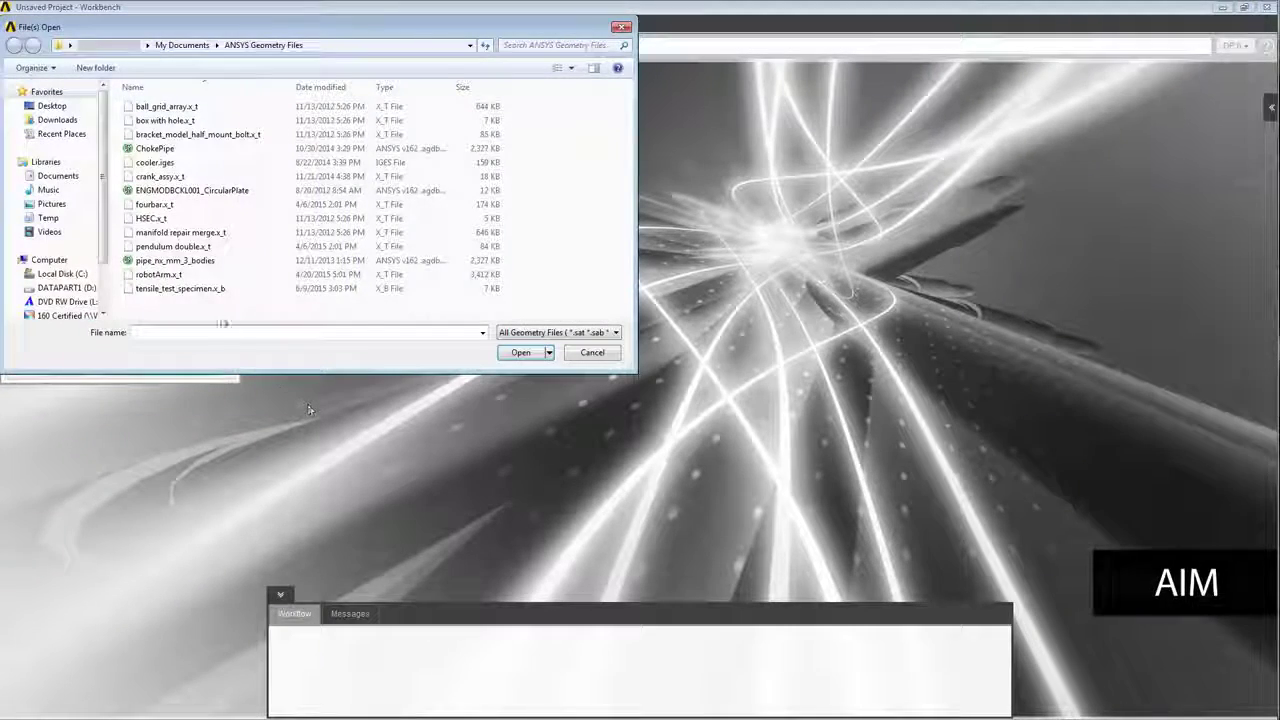
Import tensile_test_specimen.x_b as the simulation geometry.
click(202, 289)
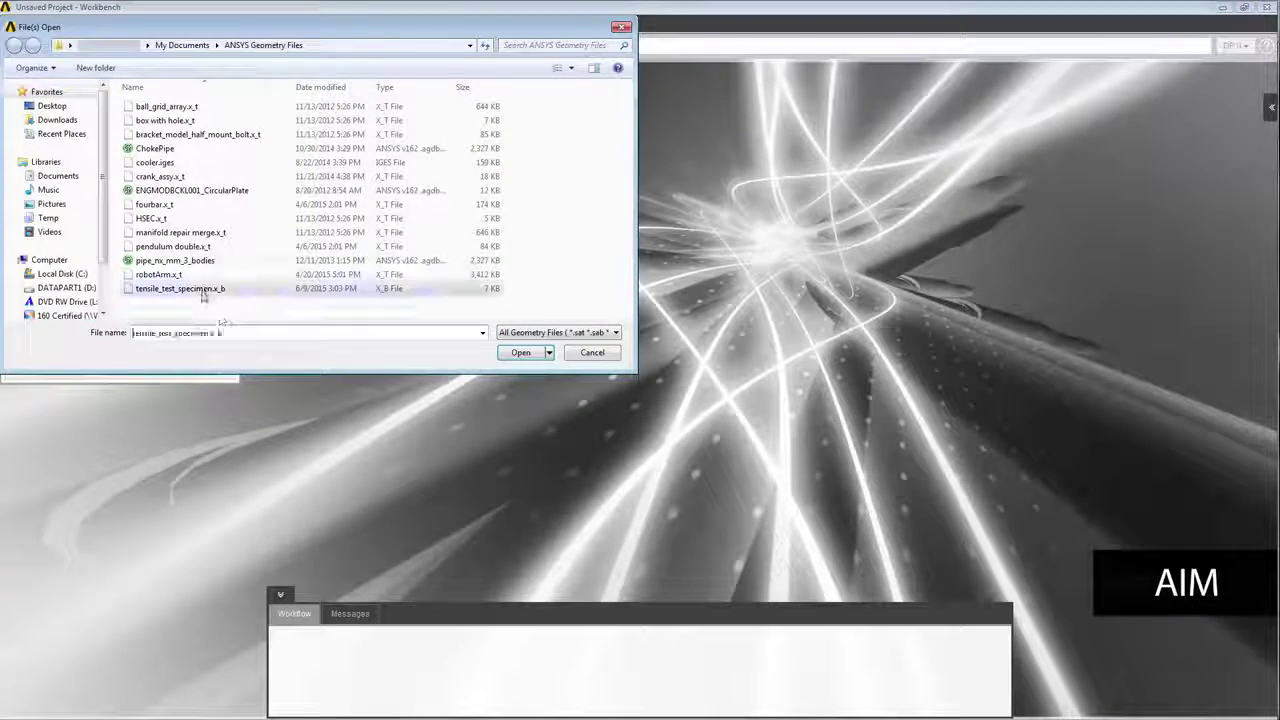
click(524, 359)
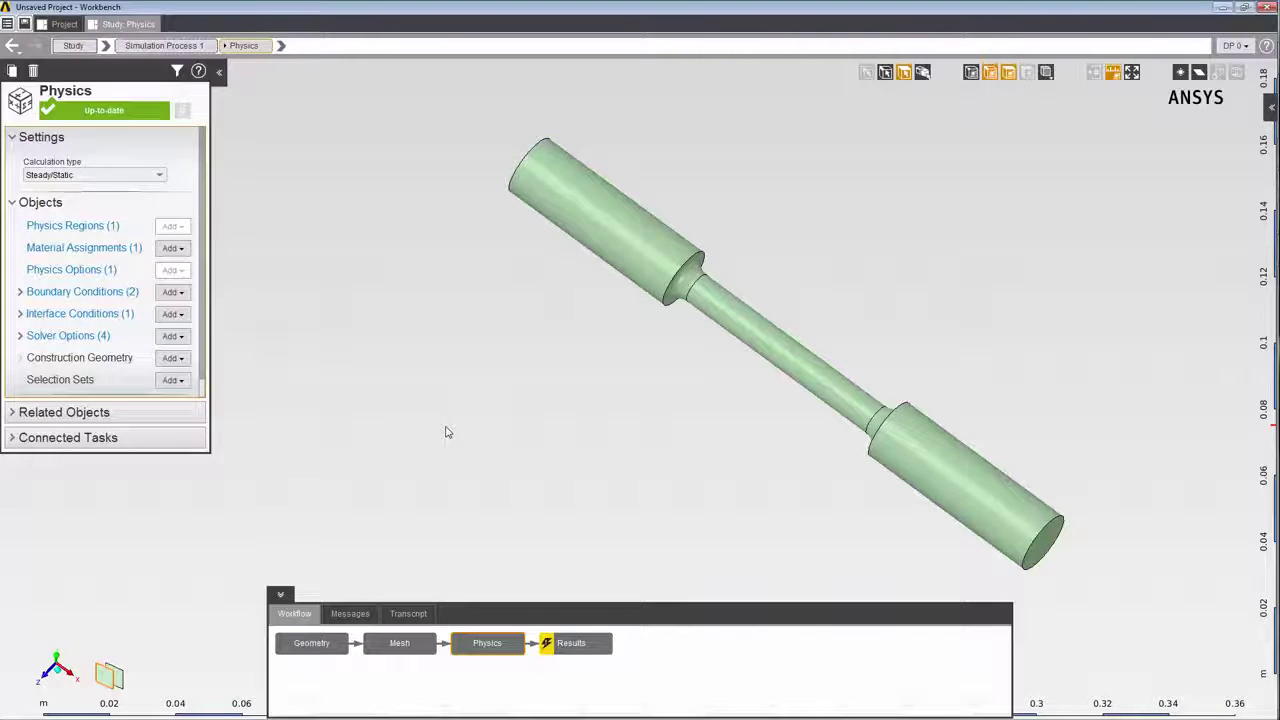
Review the boundary conditions, then view the assigned Structural Steel material properties.
click(94, 296)
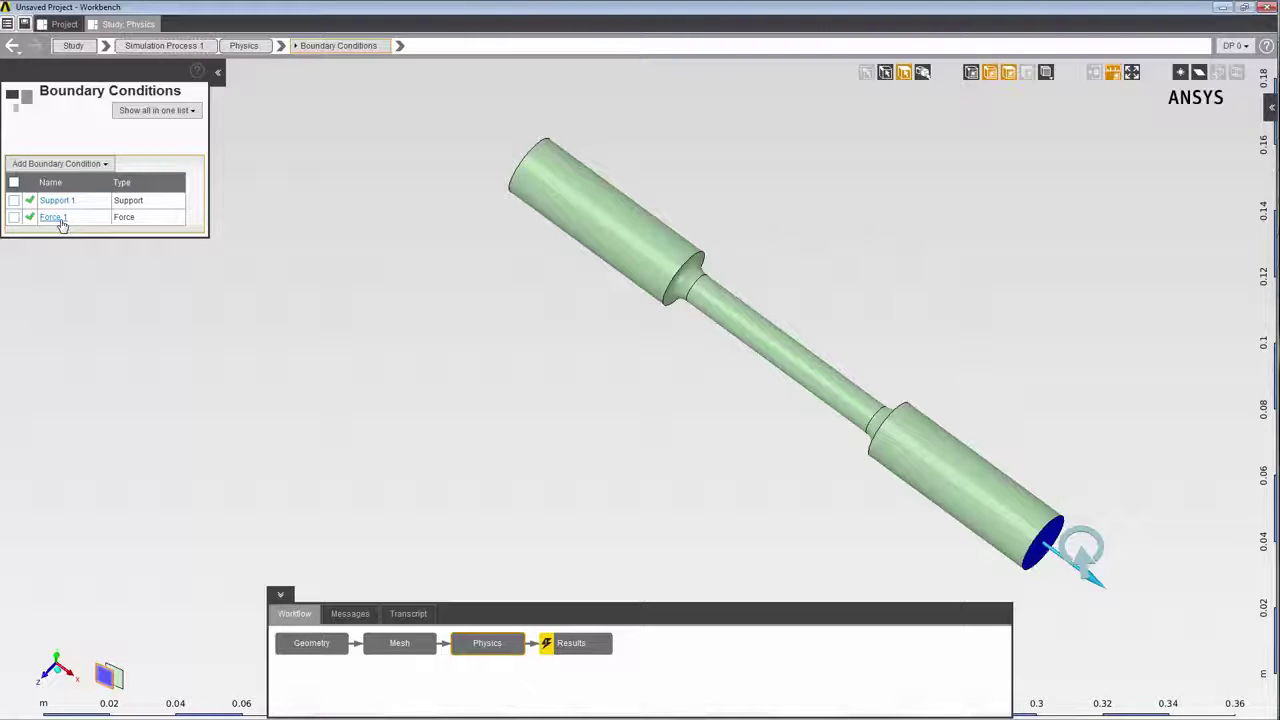
click(243, 46)
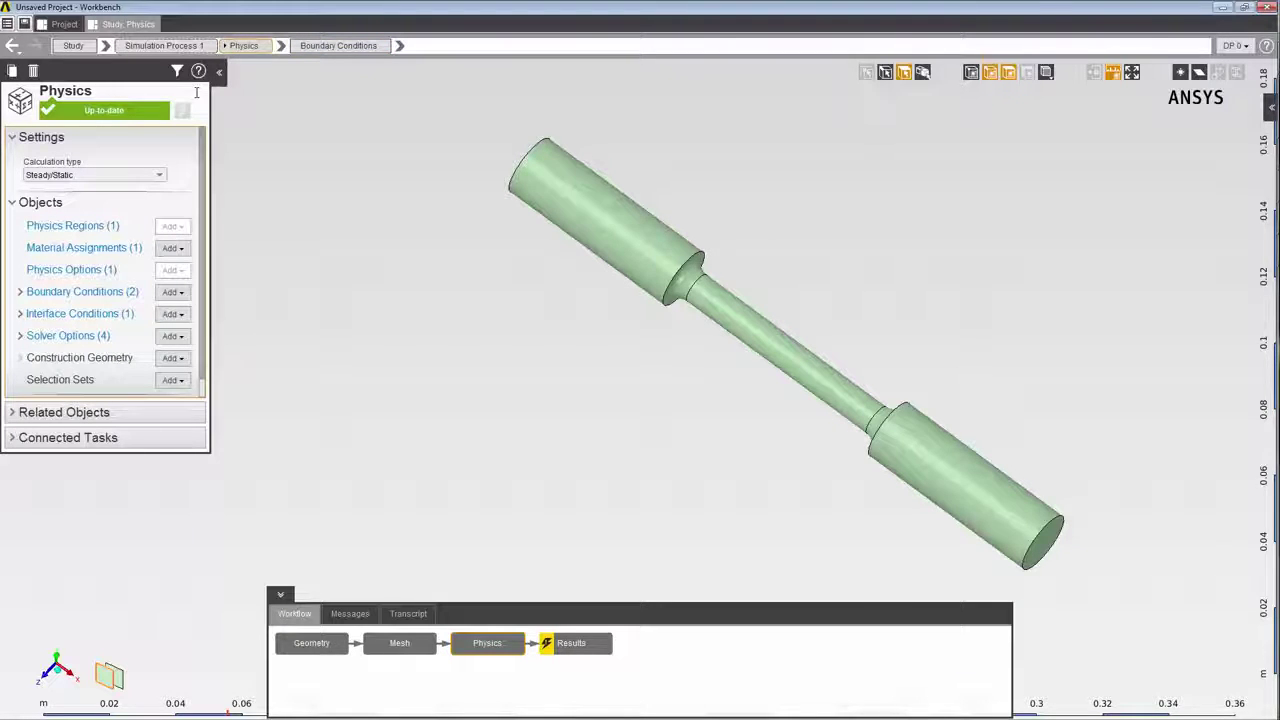
click(120, 249)
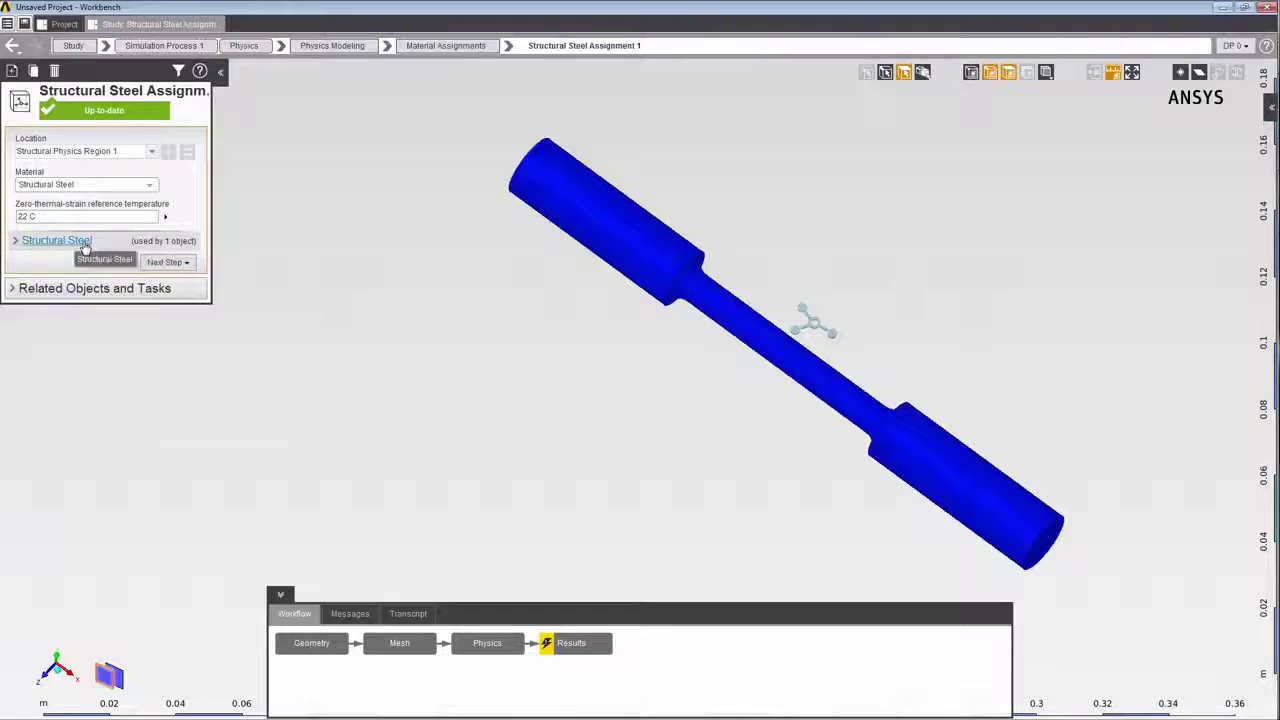
click(57, 241)
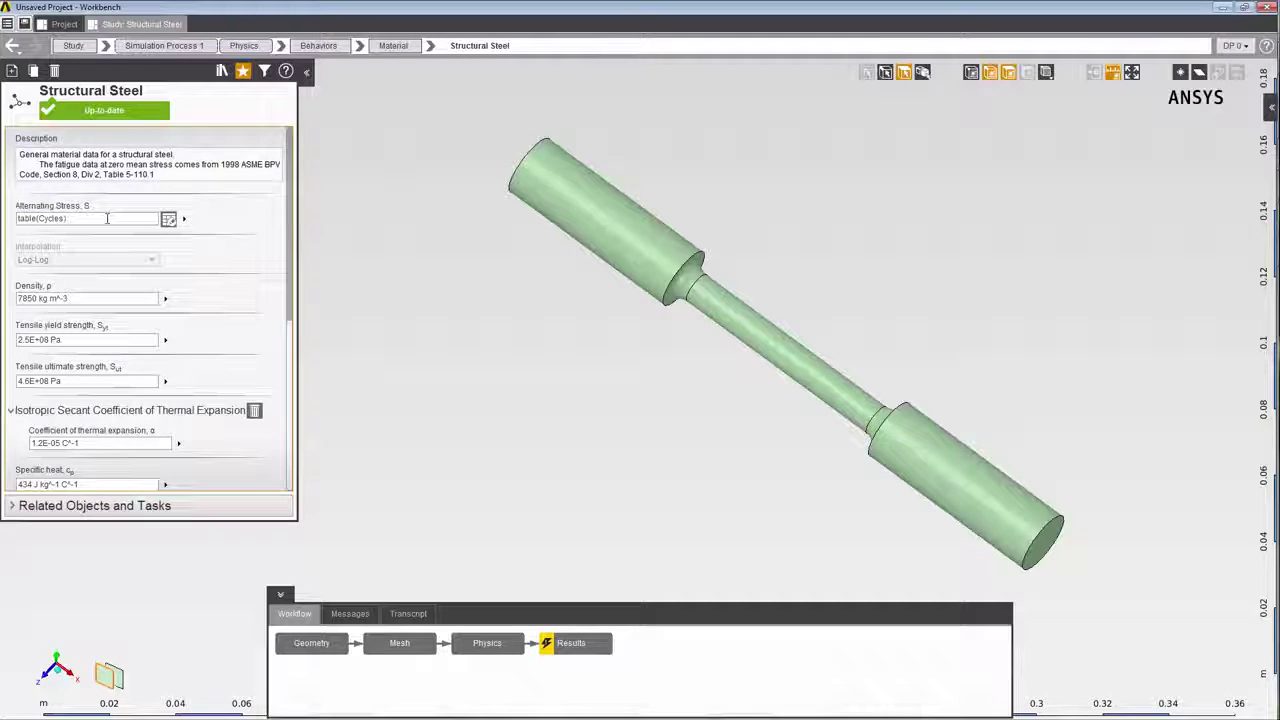
click(107, 218)
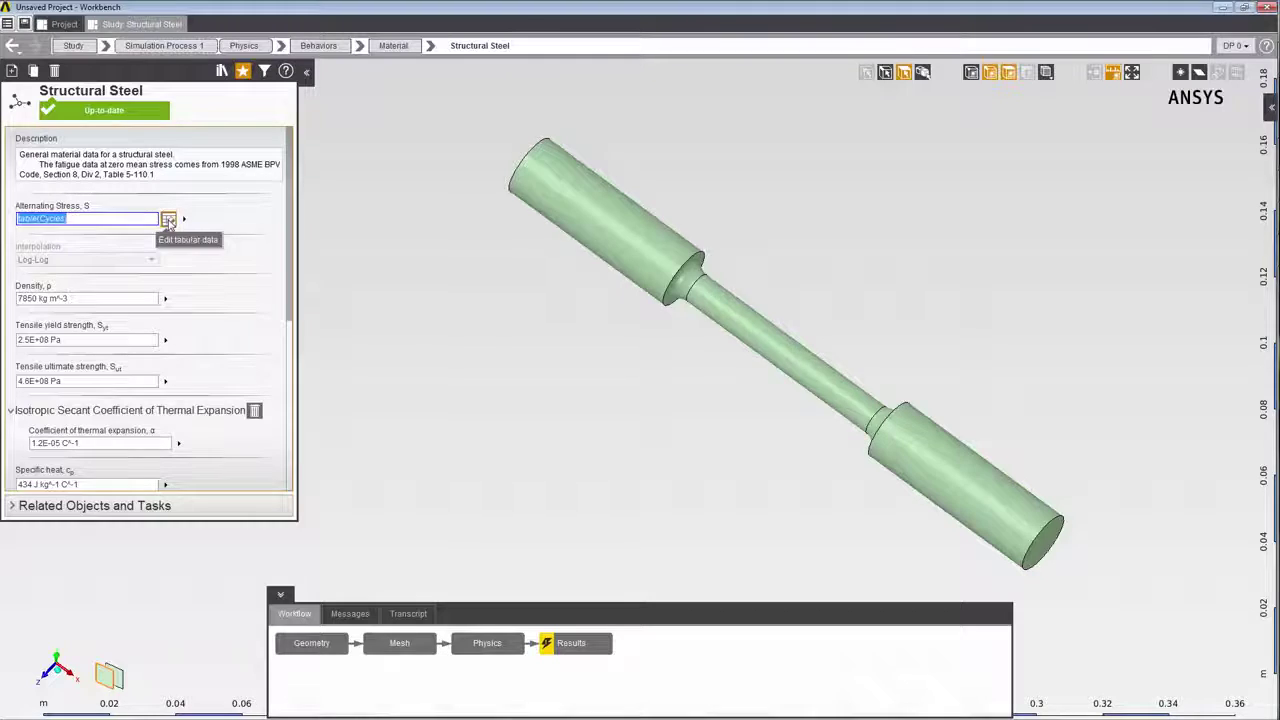
click(168, 219)
mouse_move(523, 230)
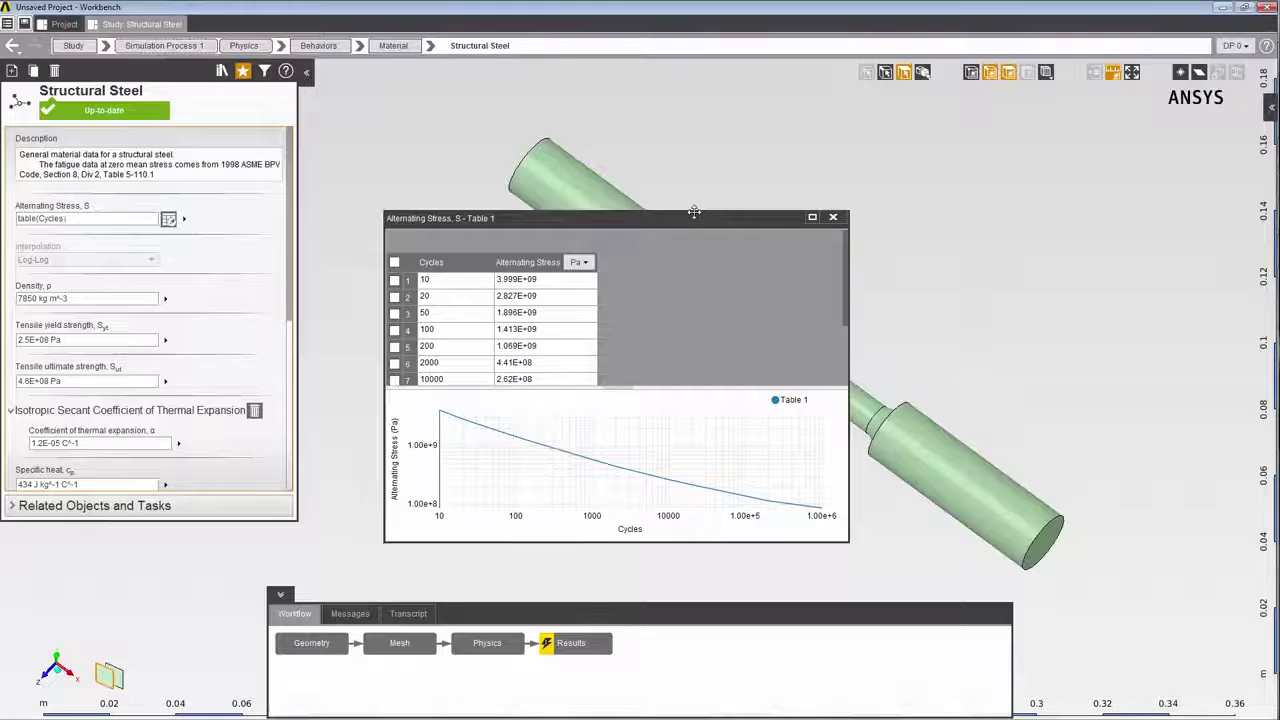
click(833, 217)
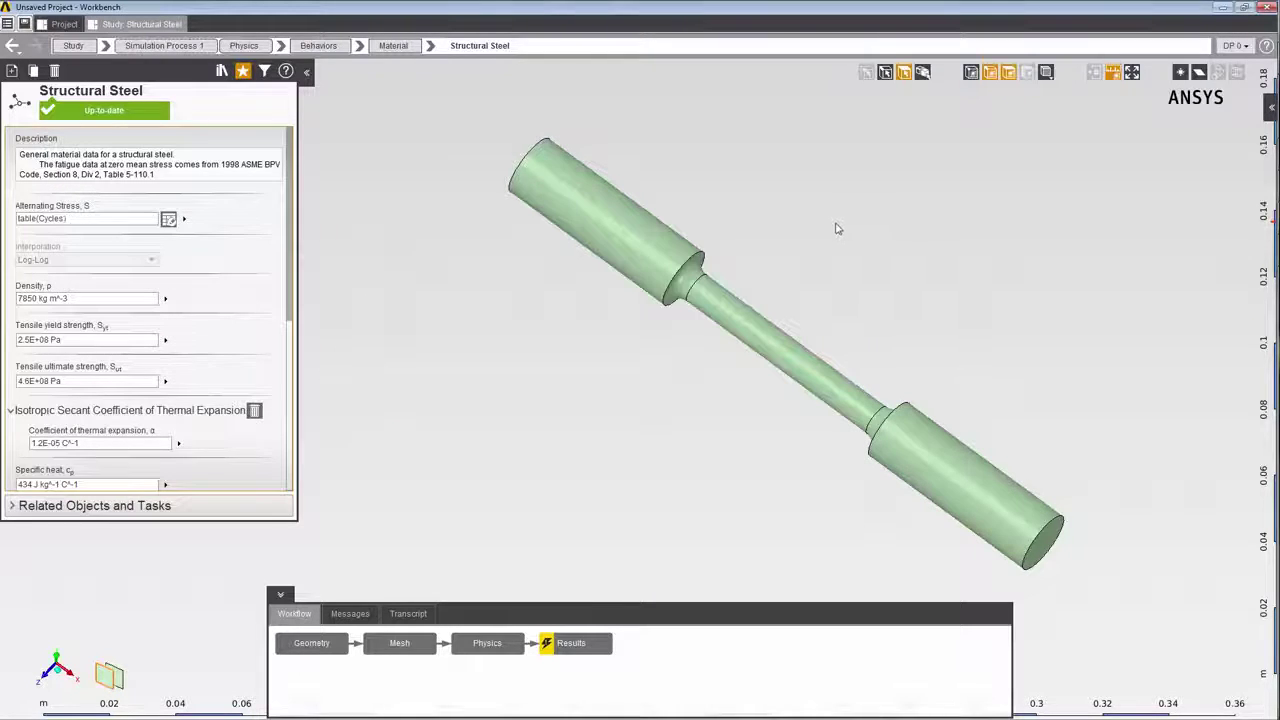
Go to the Results step and inspect the Fatigue Life result's properties.
click(598, 644)
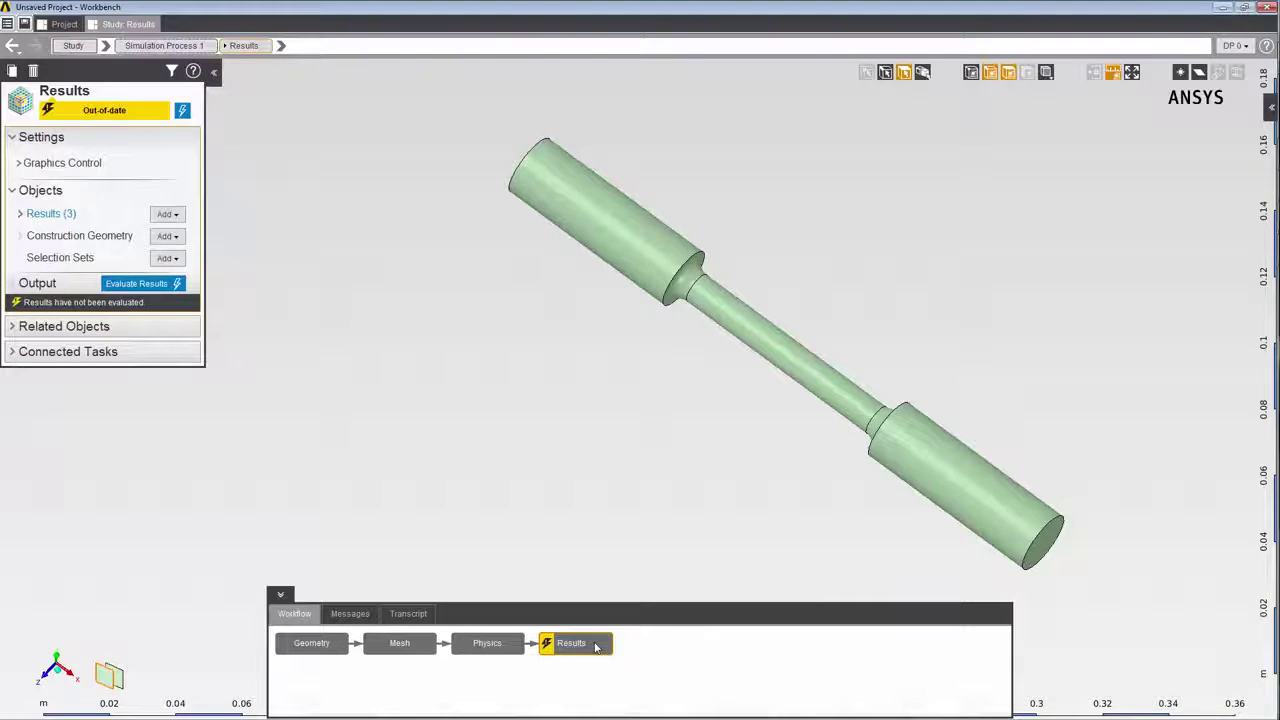
click(37, 214)
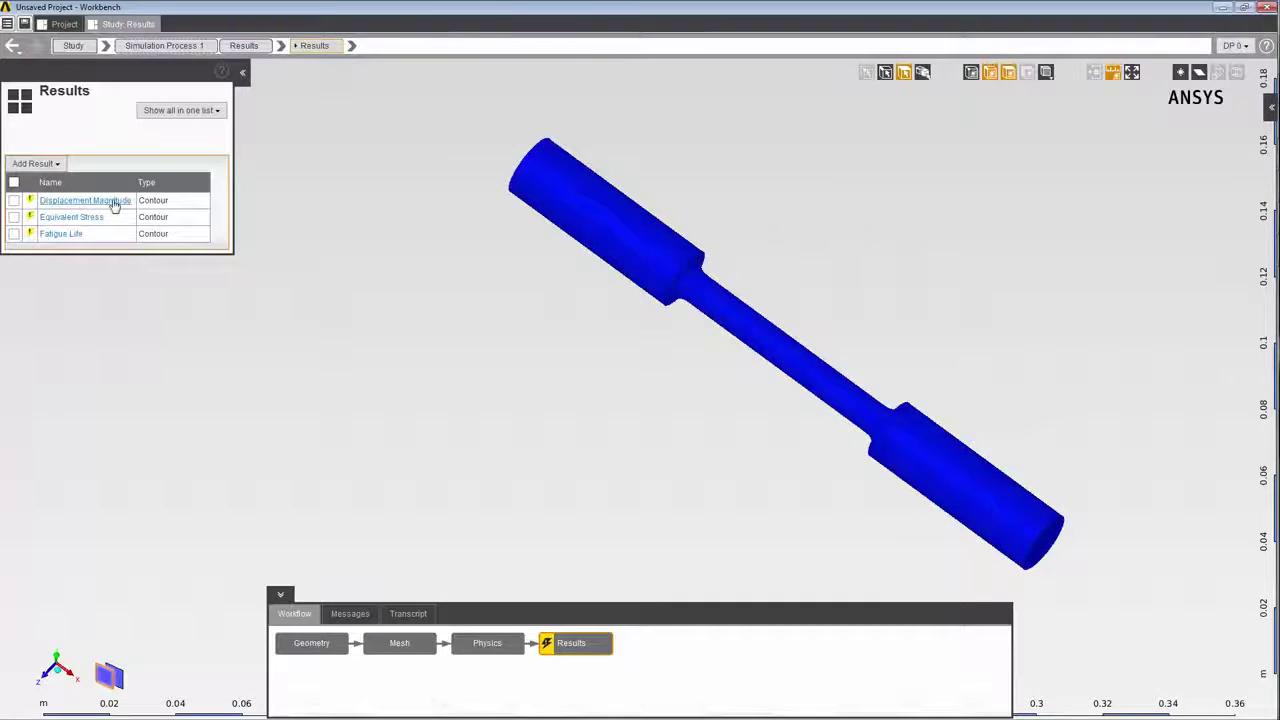
click(73, 234)
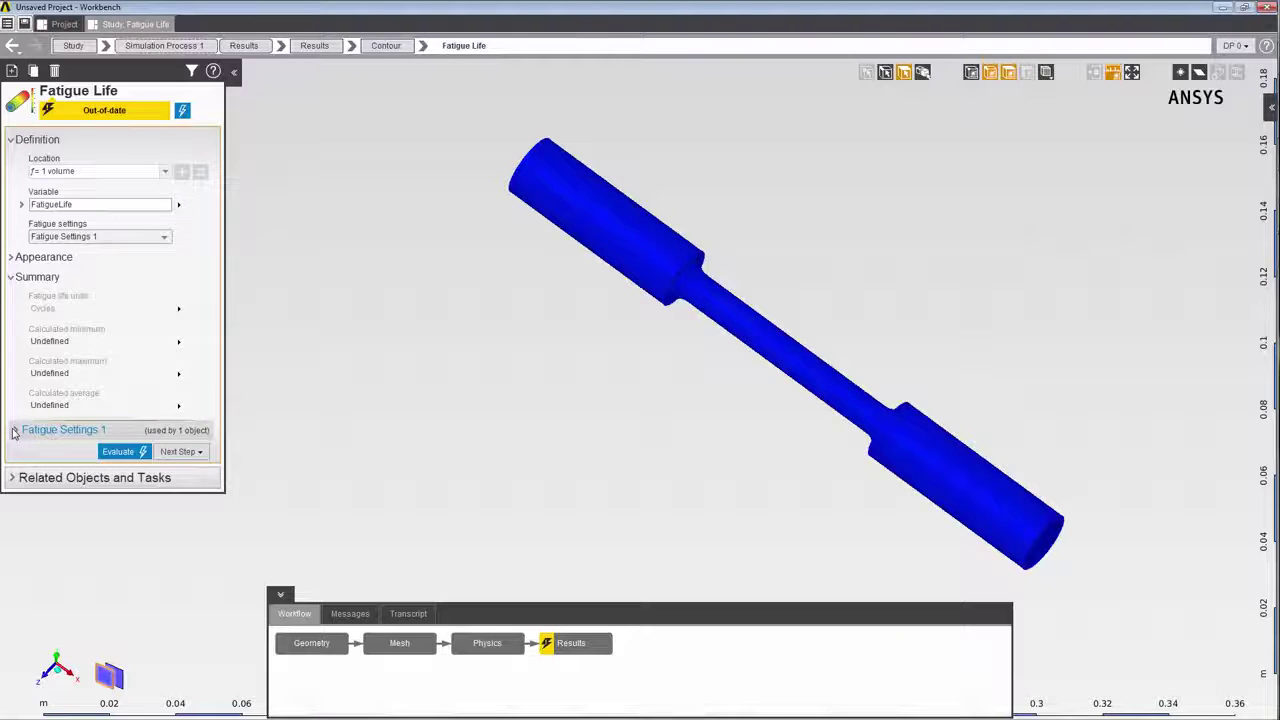
click(14, 431)
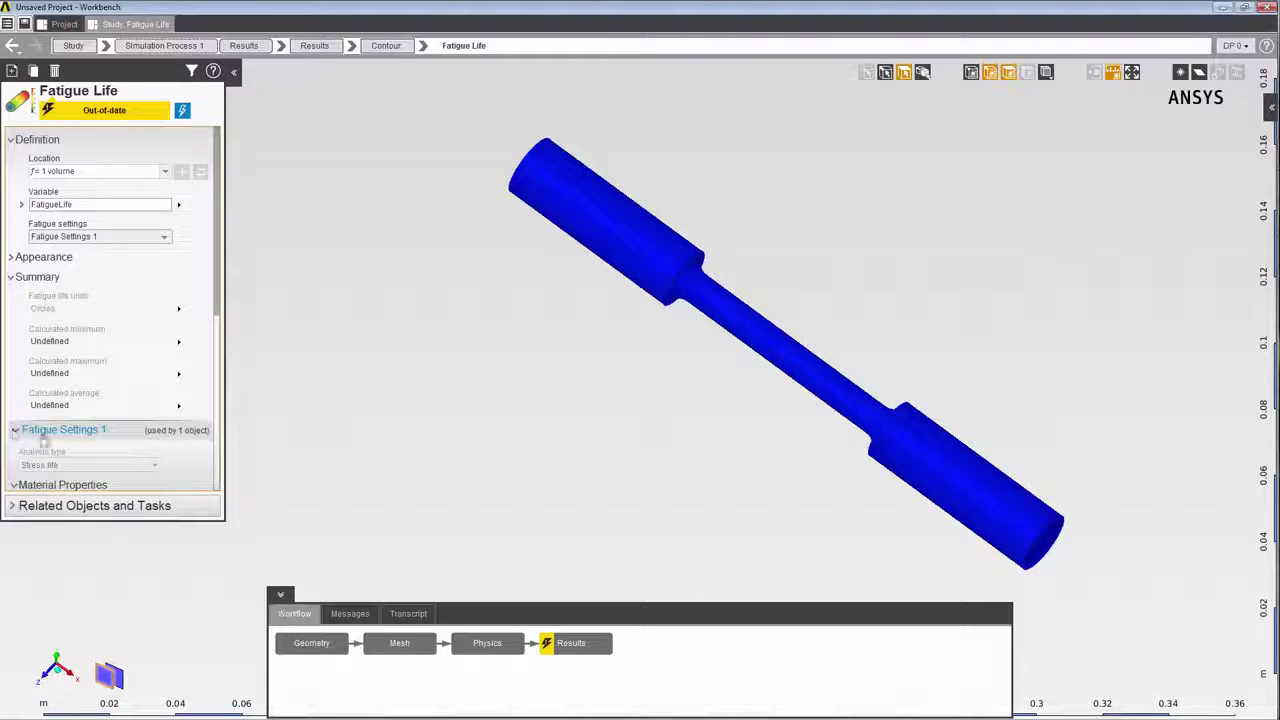
Review Fatigue Settings 1: fully reversed loading and 1E+06-cycle design life.
scroll(127, 456, down, 2)
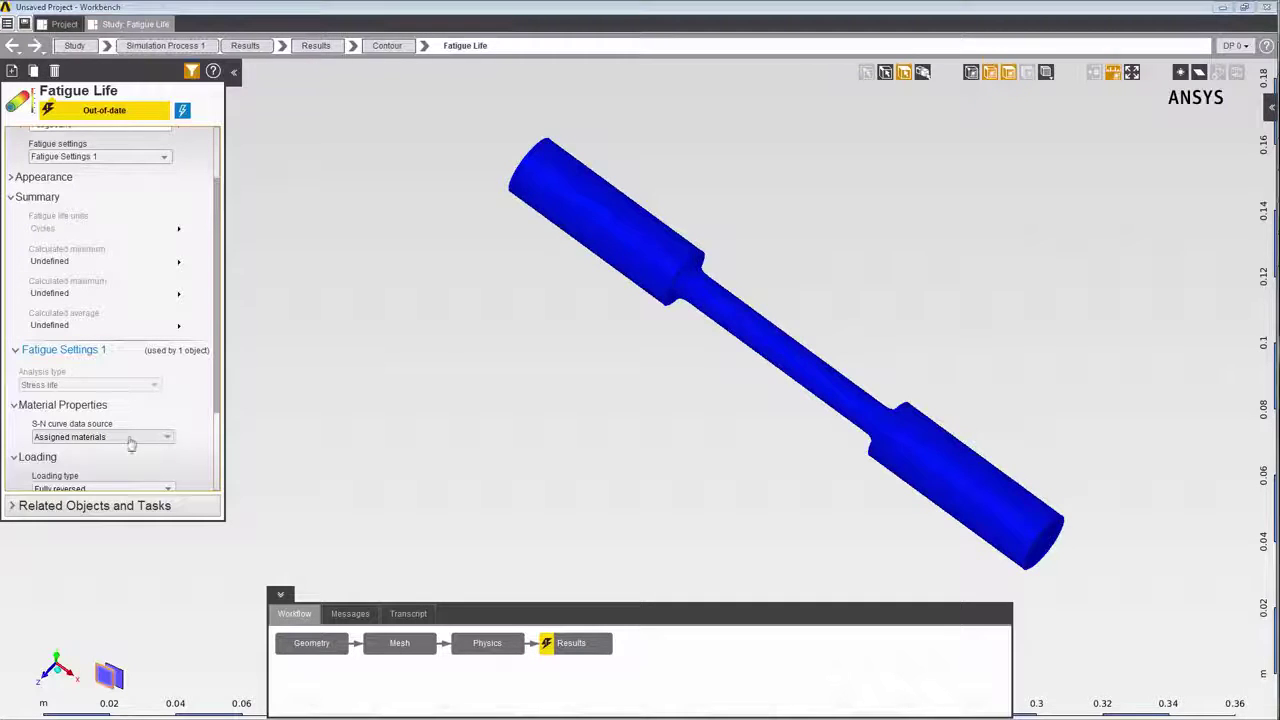
click(92, 350)
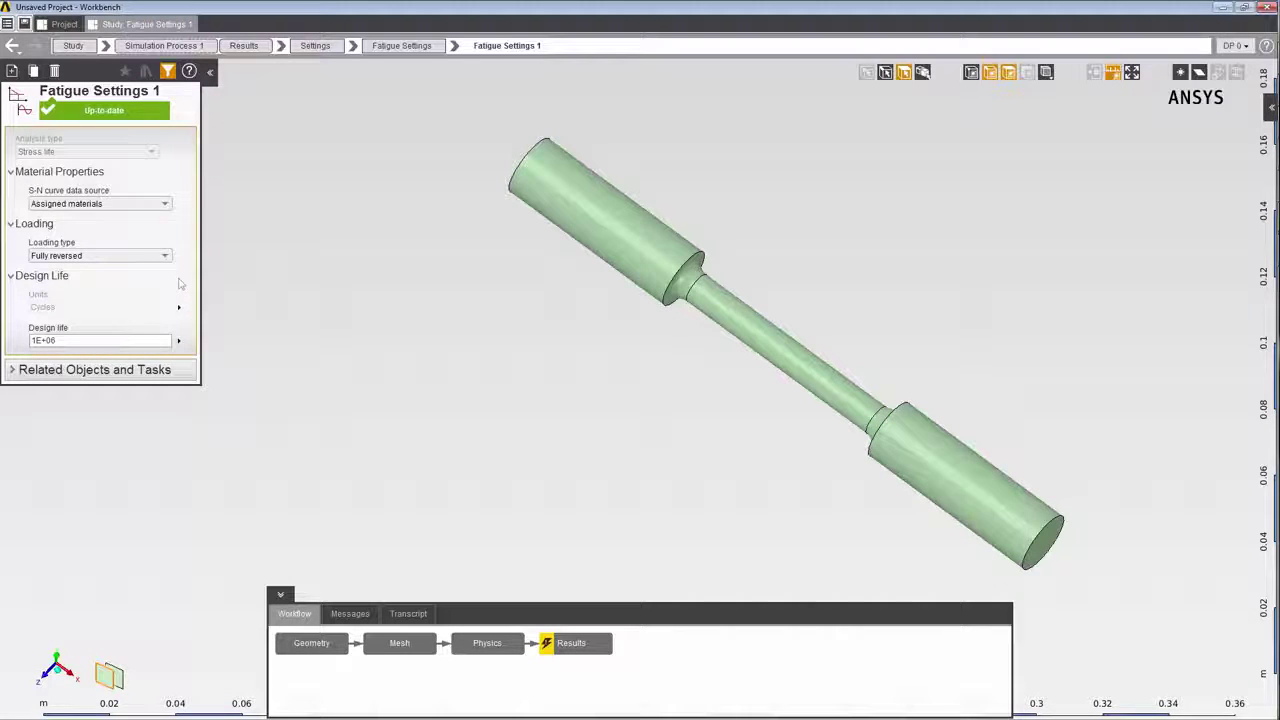
click(244, 46)
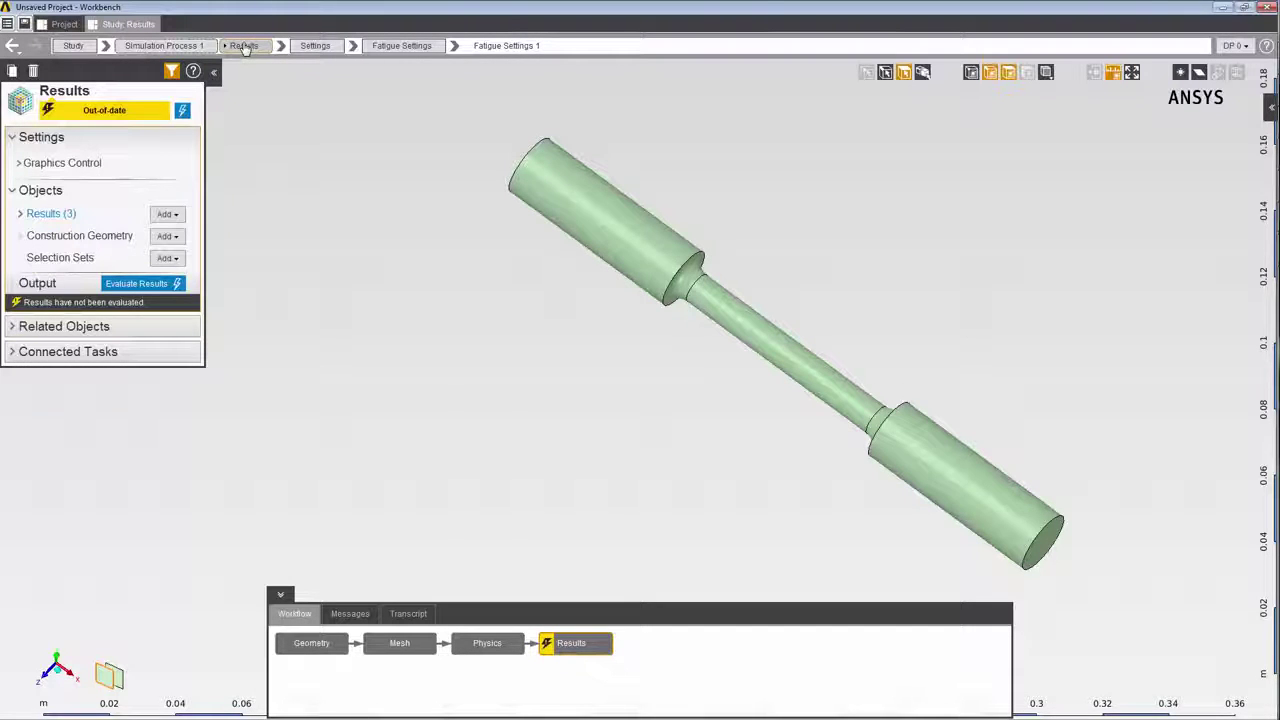
Evaluate the results and show the Equivalent Stress contour, peaking at 3.8435E+08 Pa.
click(184, 115)
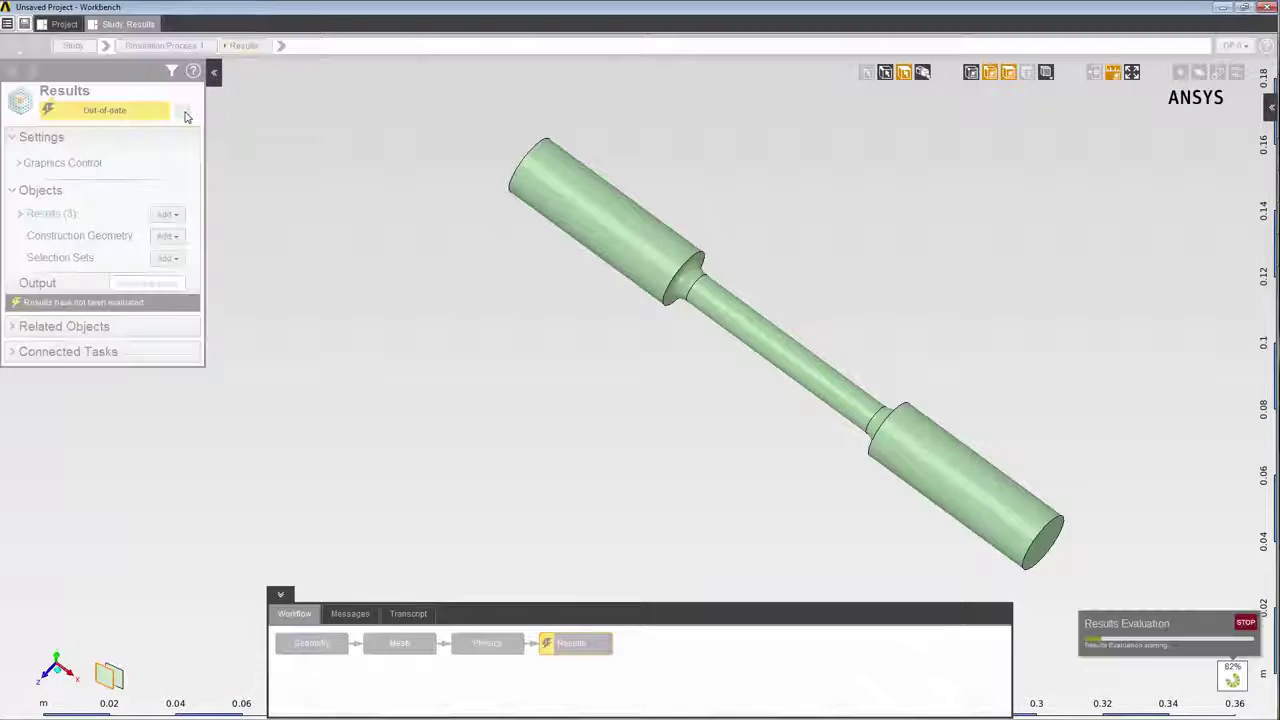
click(31, 214)
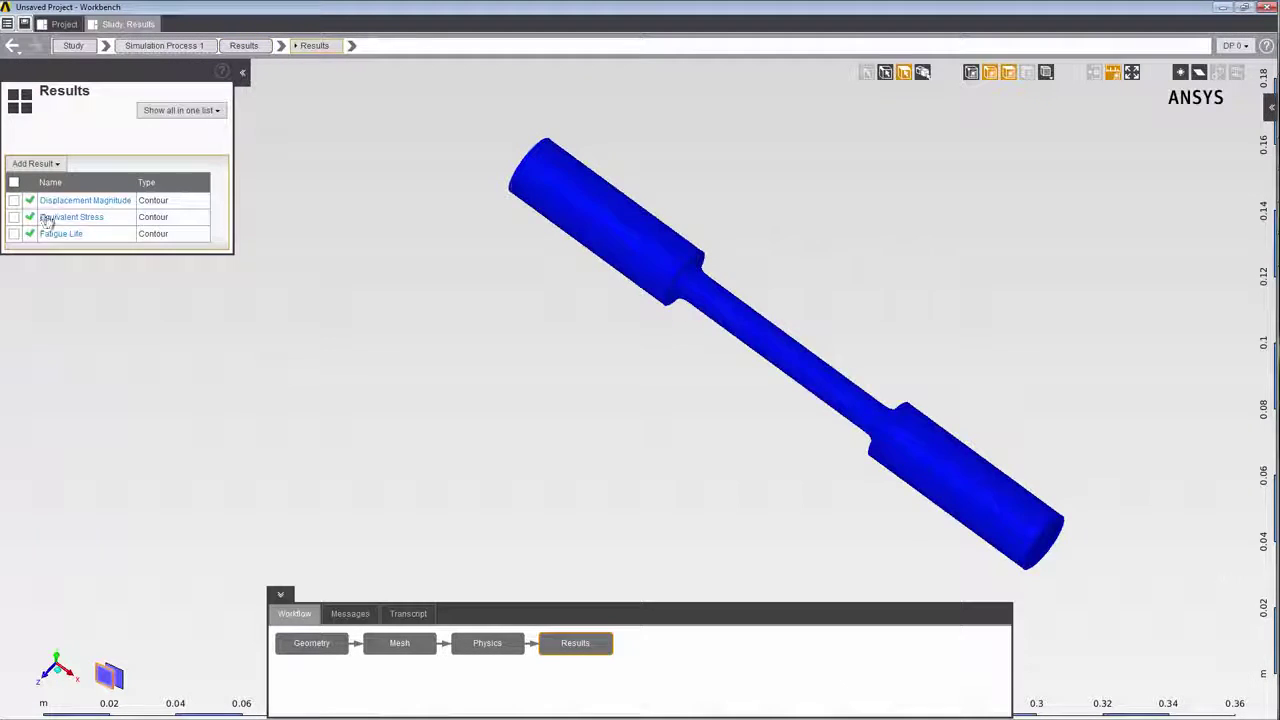
click(55, 220)
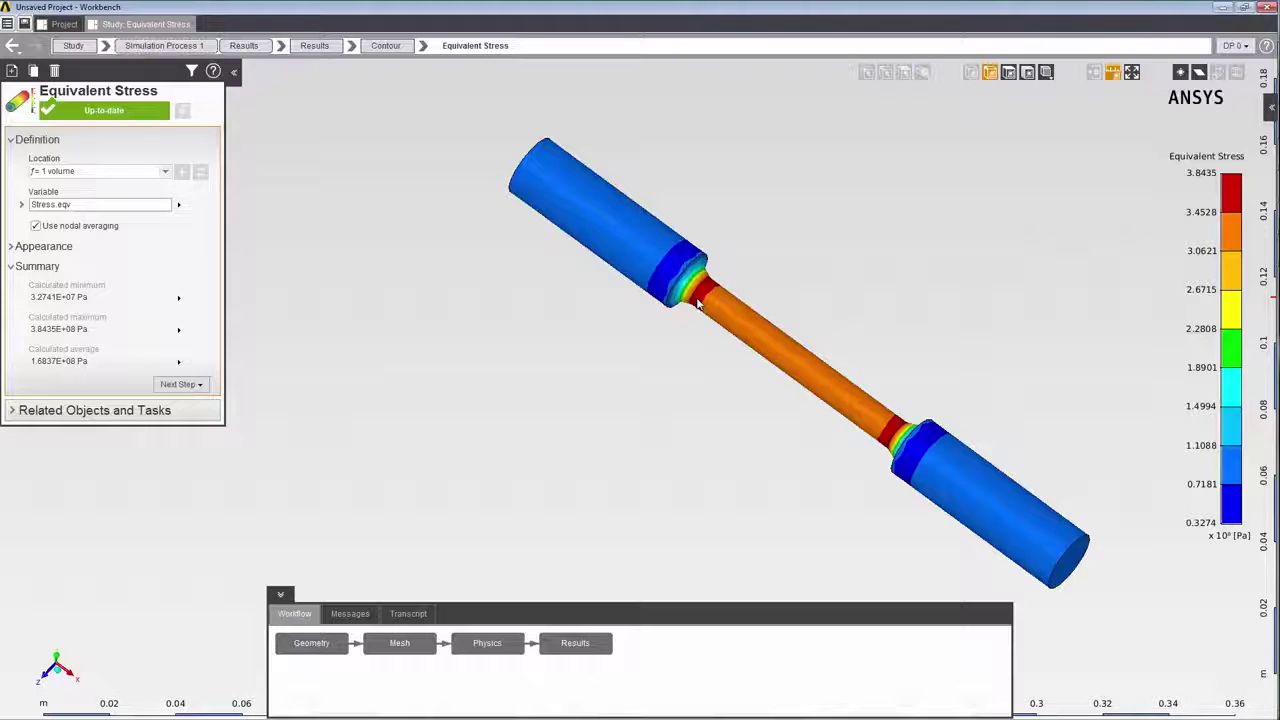
Switch the contour to Fatigue Life and check its 3059.1-cycle calculated minimum.
click(424, 47)
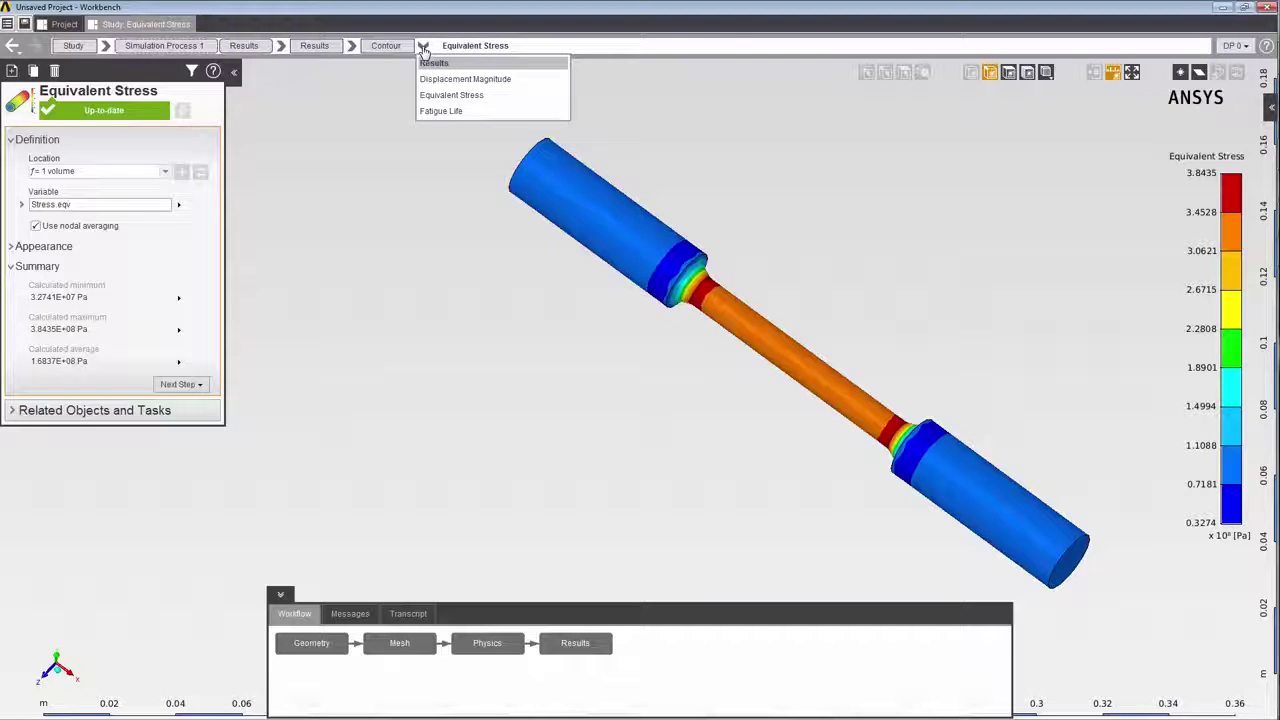
click(440, 112)
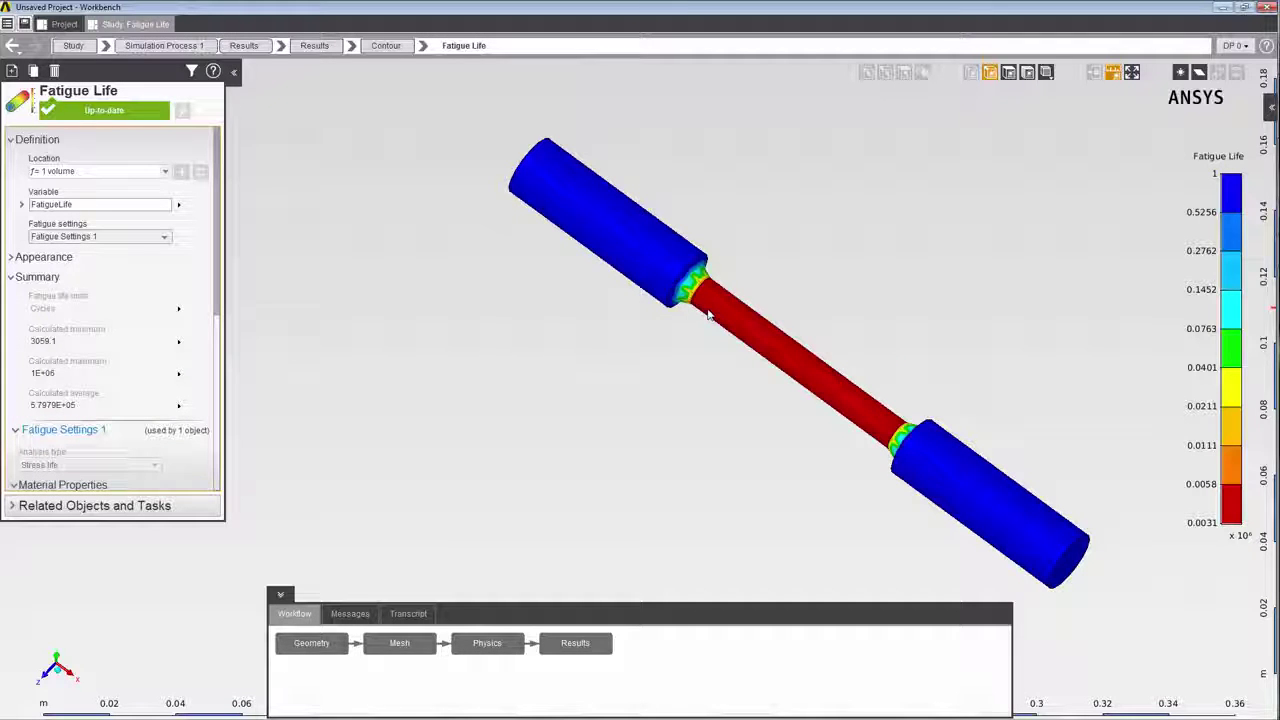
click(88, 340)
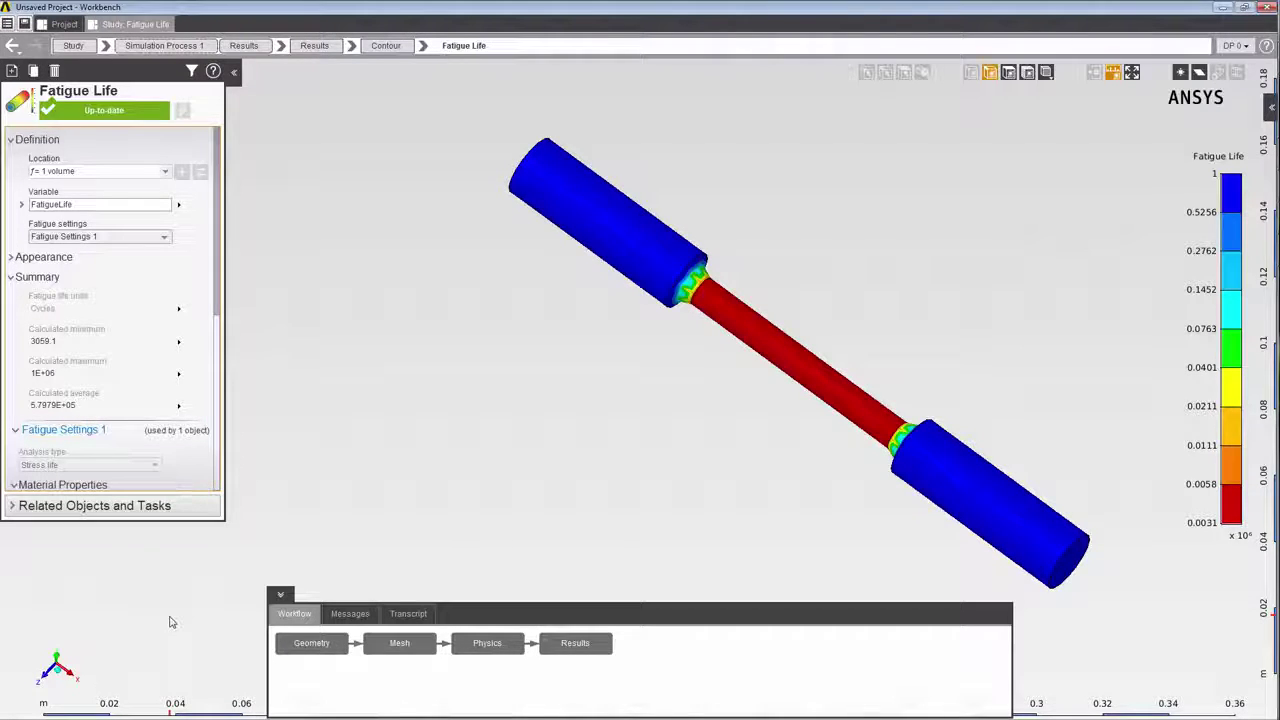
In Fatigue Settings 1, try S-N curve values as the S-N curve data source.
click(93, 437)
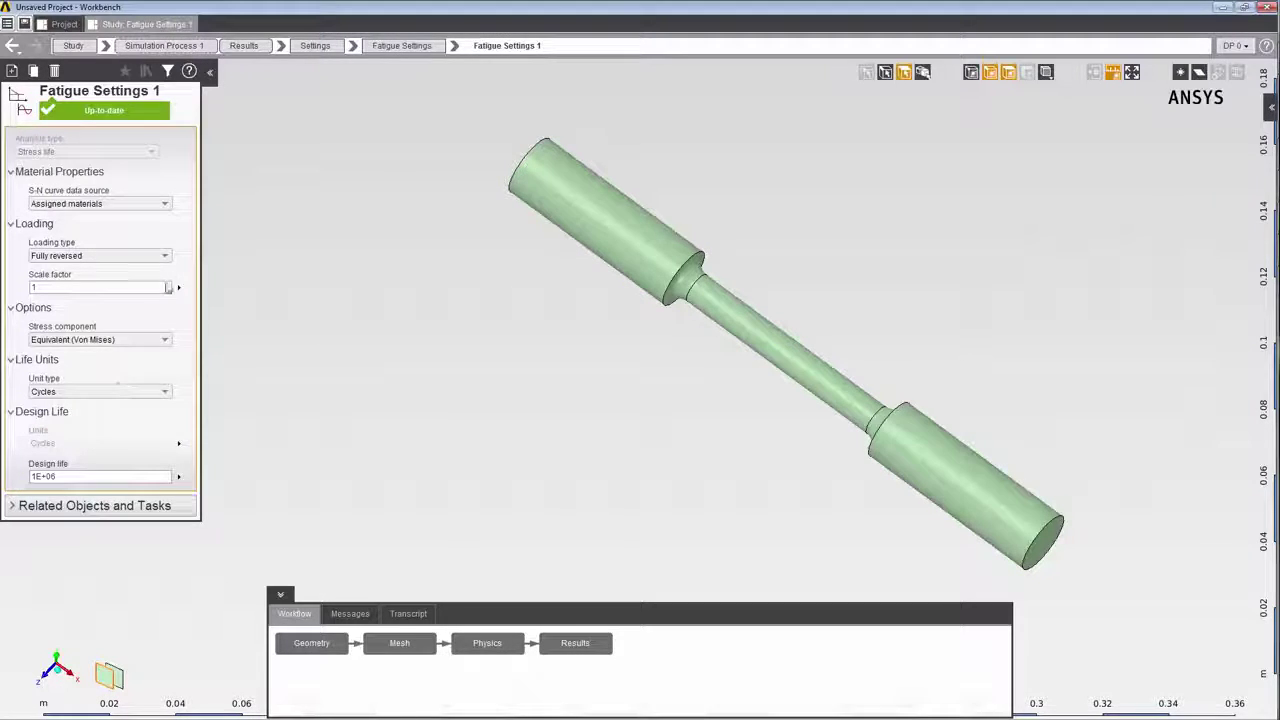
click(130, 204)
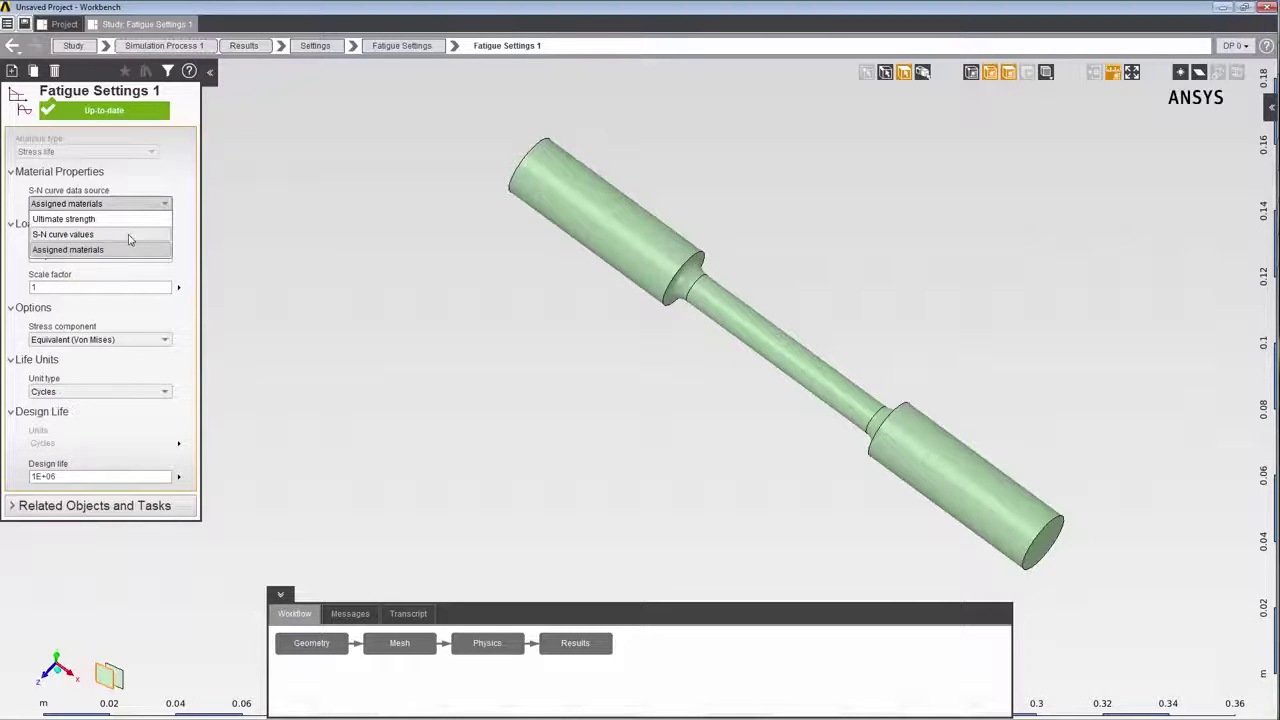
click(129, 235)
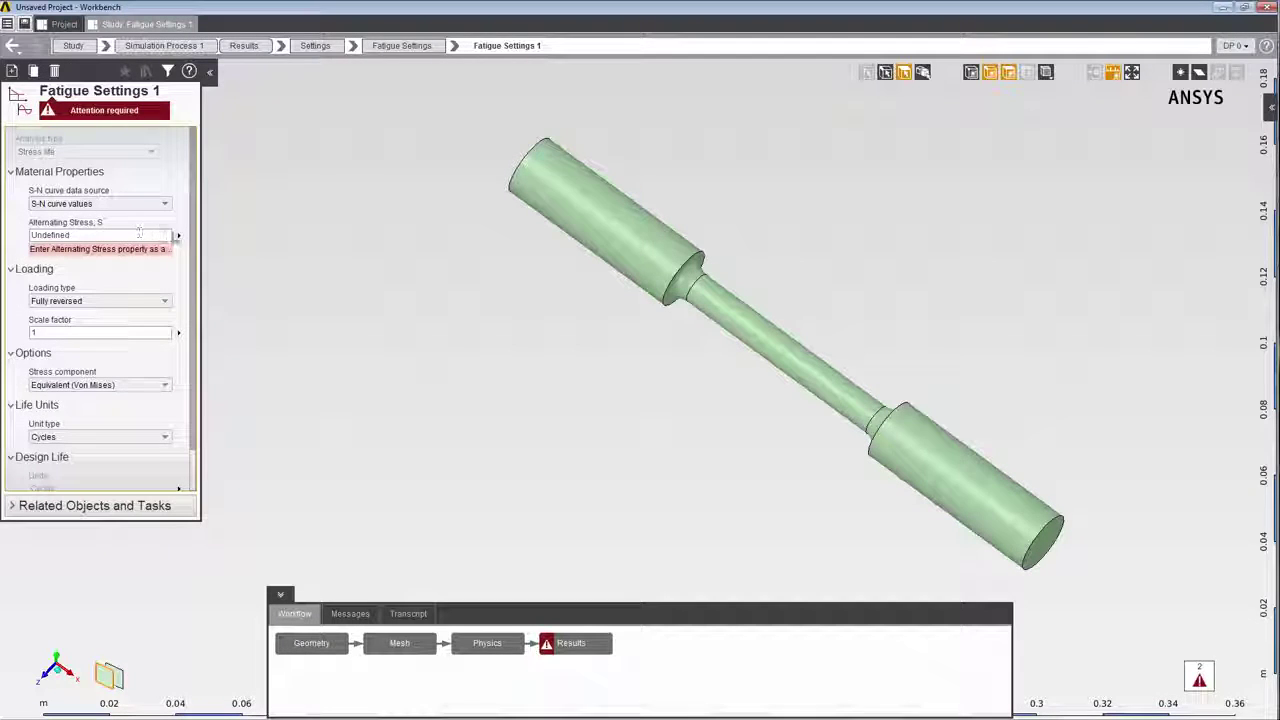
click(178, 235)
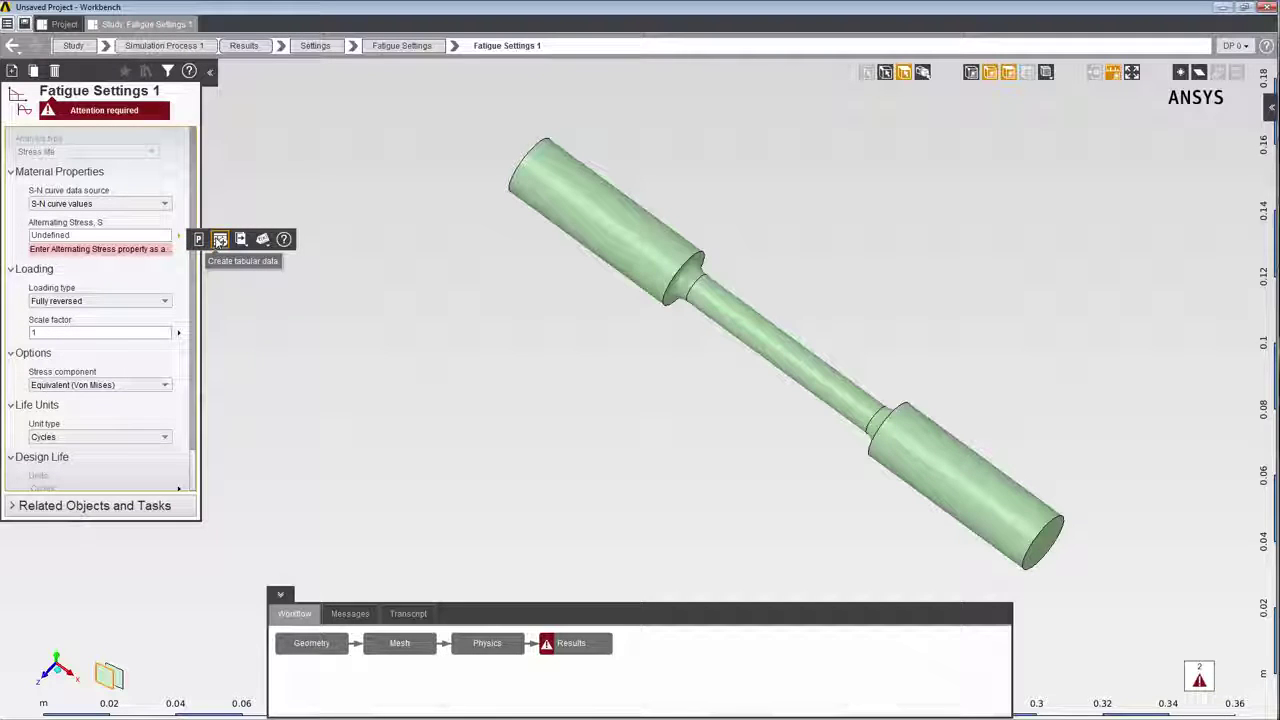
Set the S-N curve data source to Ultimate strength with a value of 4.6e8.
click(164, 204)
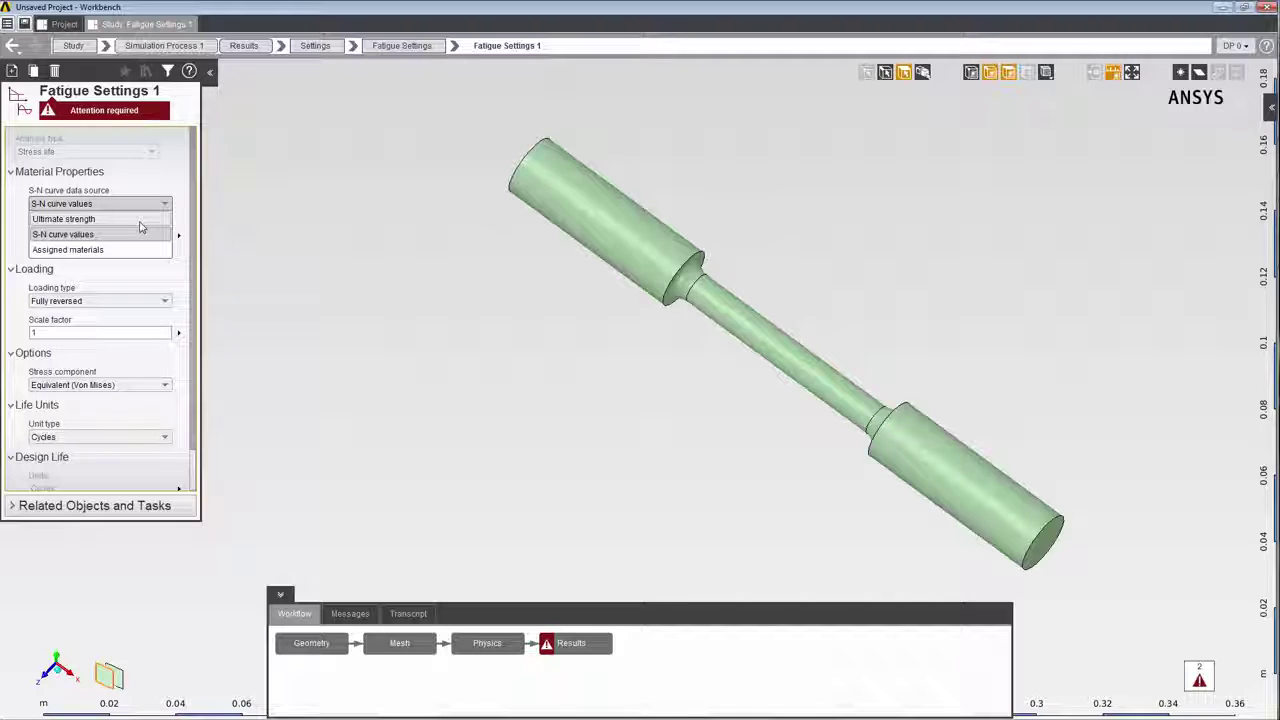
click(90, 219)
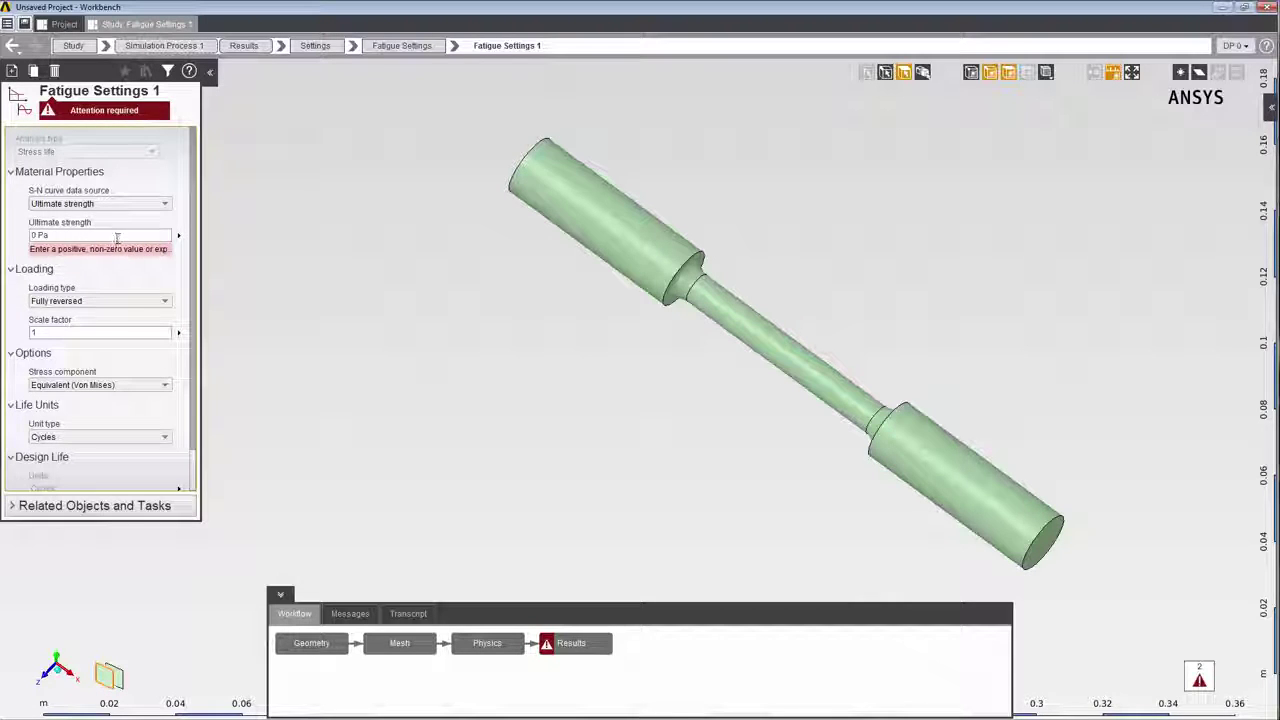
click(116, 237)
text(4.6e8)
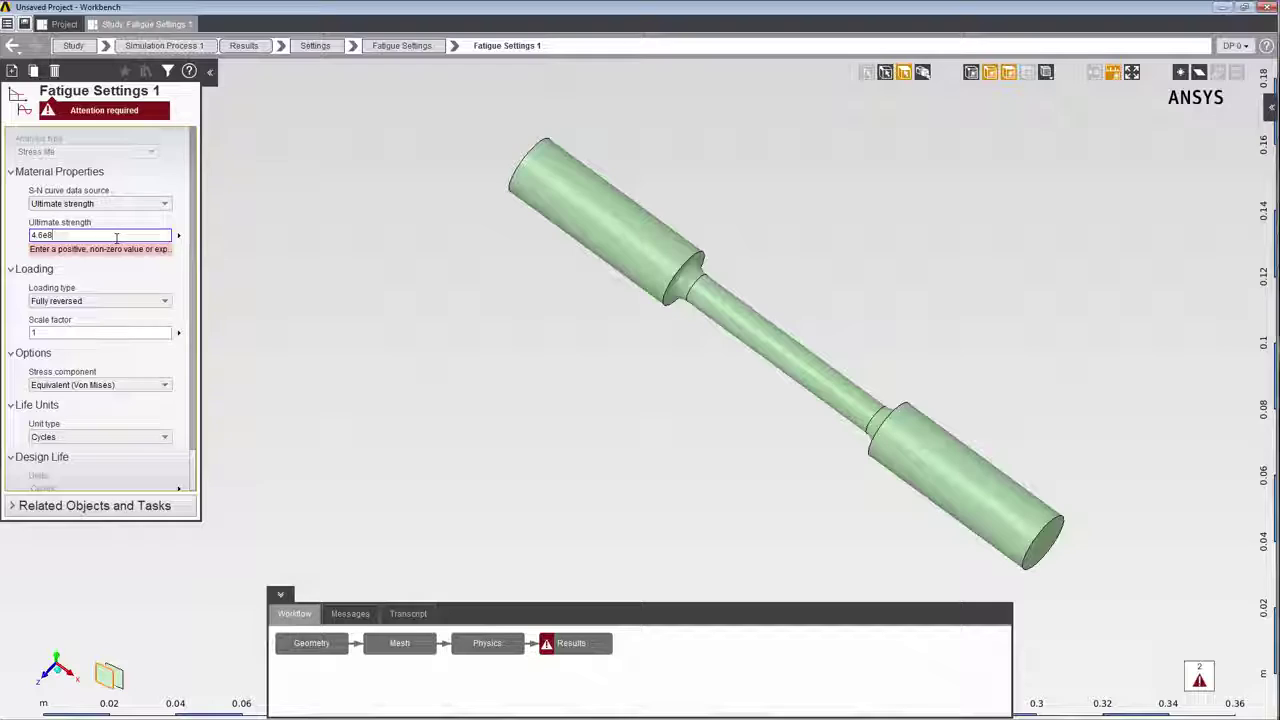
key(Return)
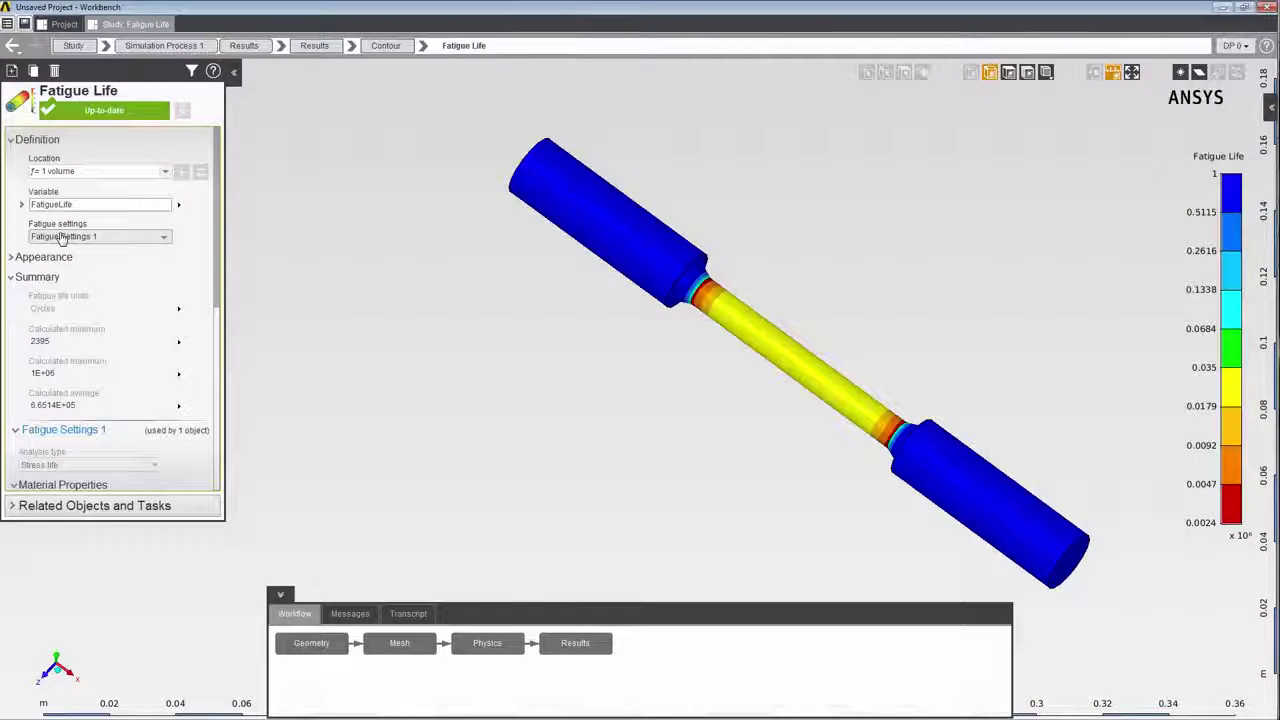
Confirm the 2395-cycle minimum fatigue life and show the Fatigue Life variable choices.
click(64, 341)
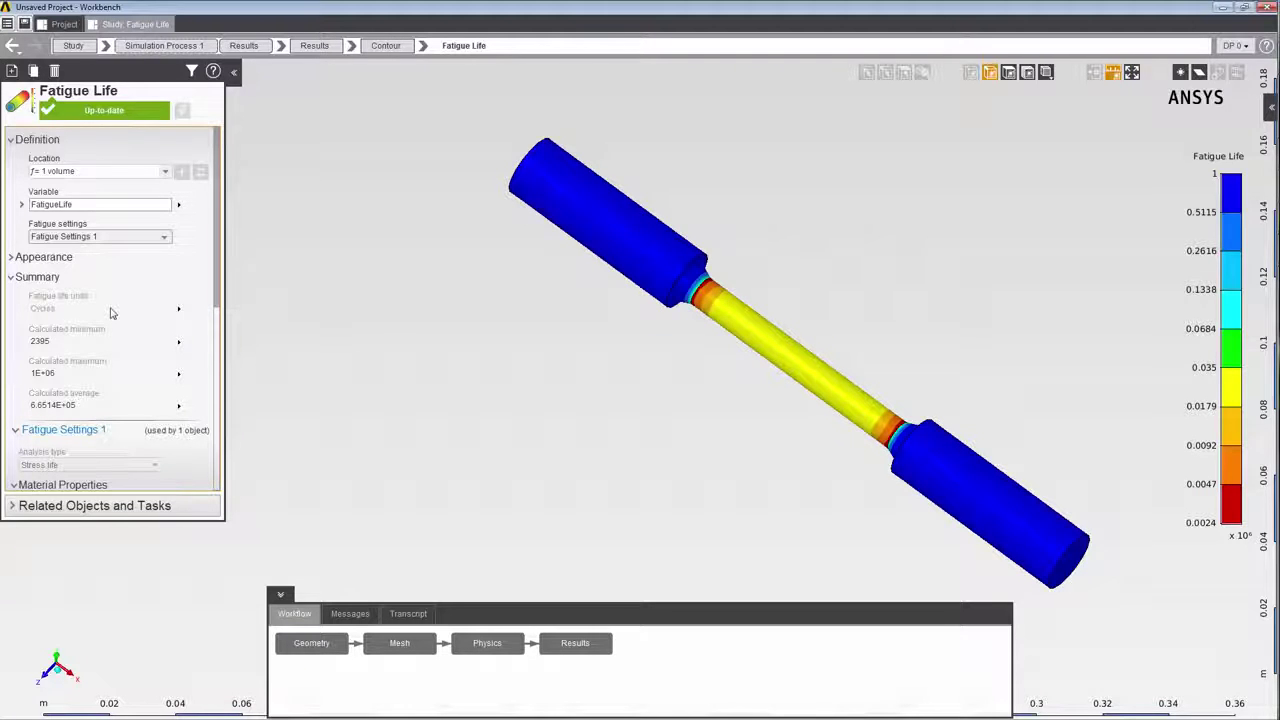
click(146, 203)
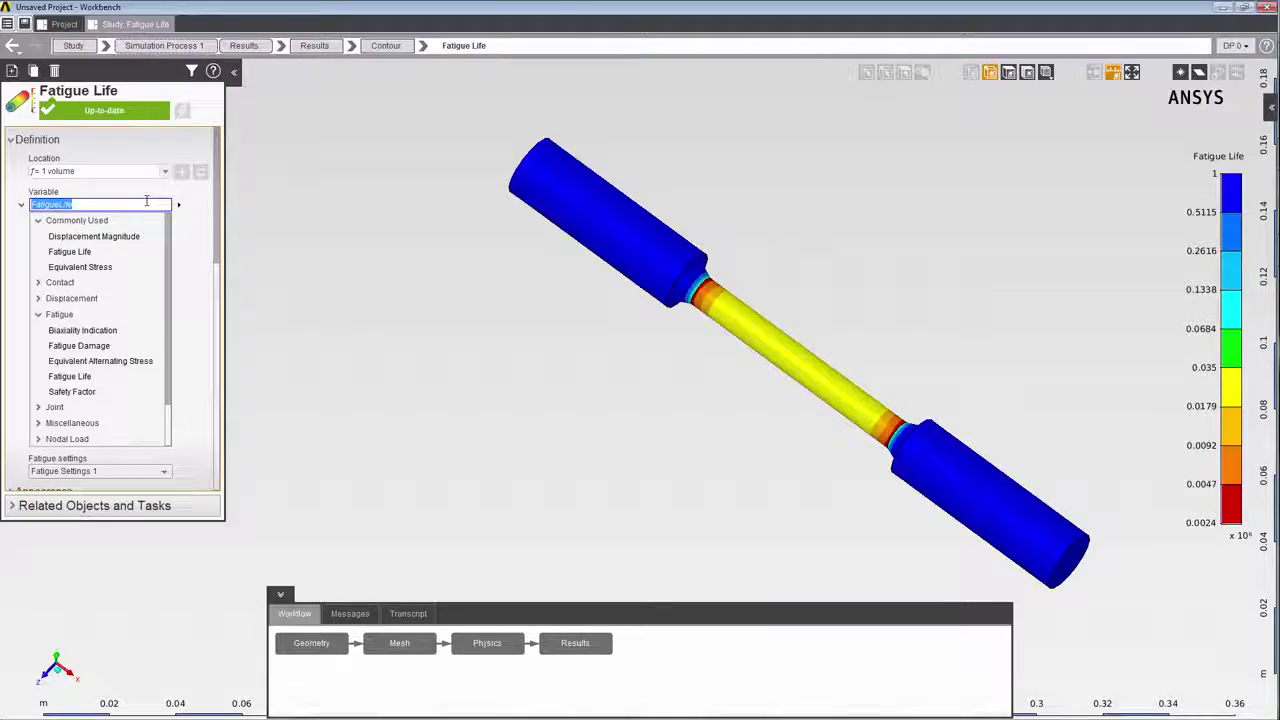